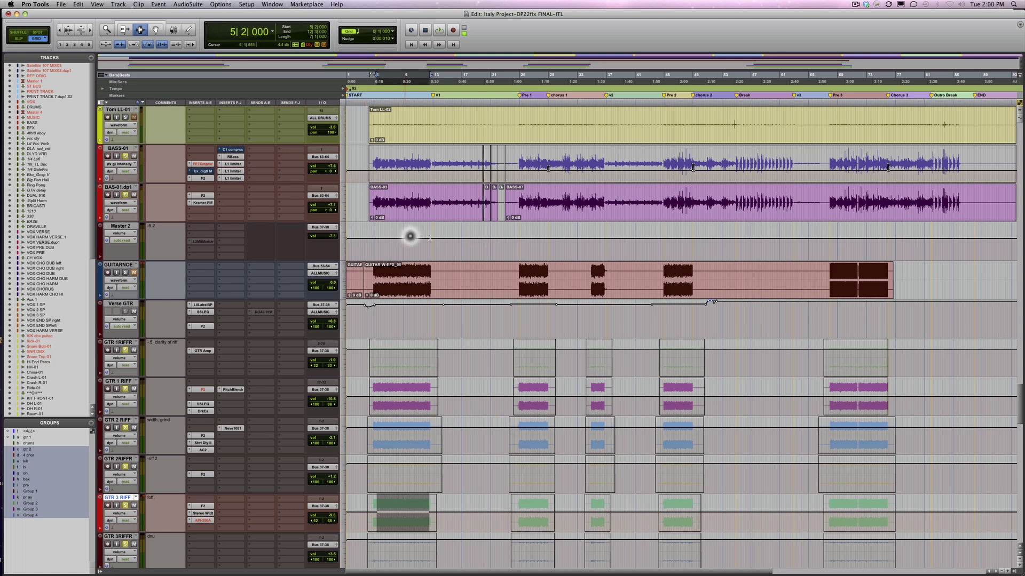
Step: Play back the song from bar 5, beat 2 to listen to the bass within the mix
key("space")
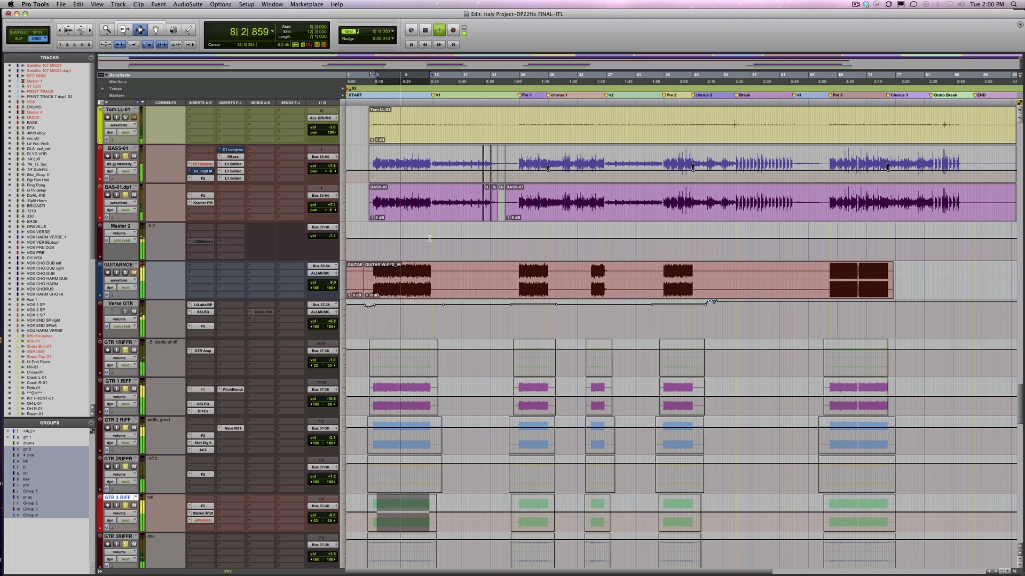
key("space")
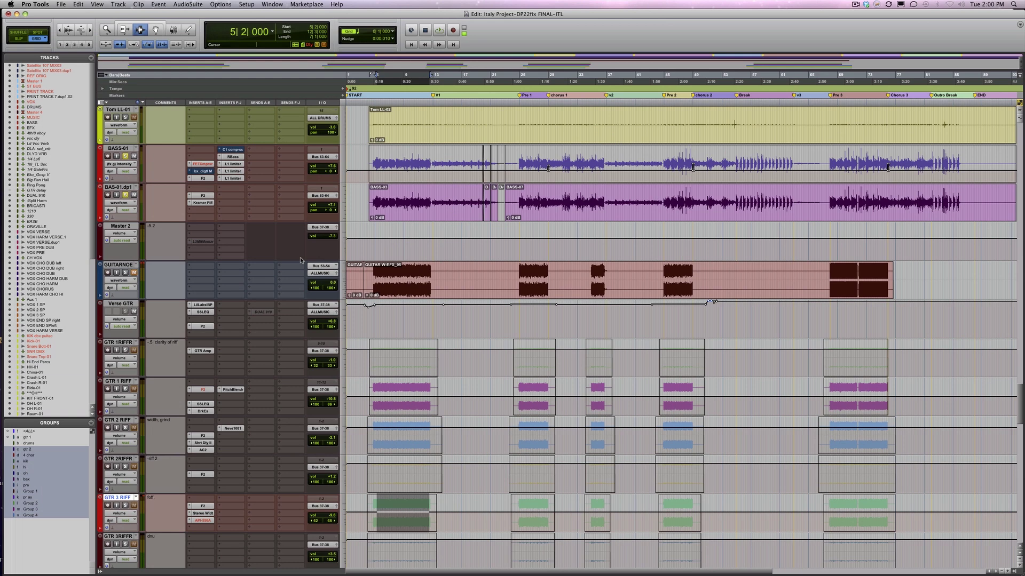
key("space")
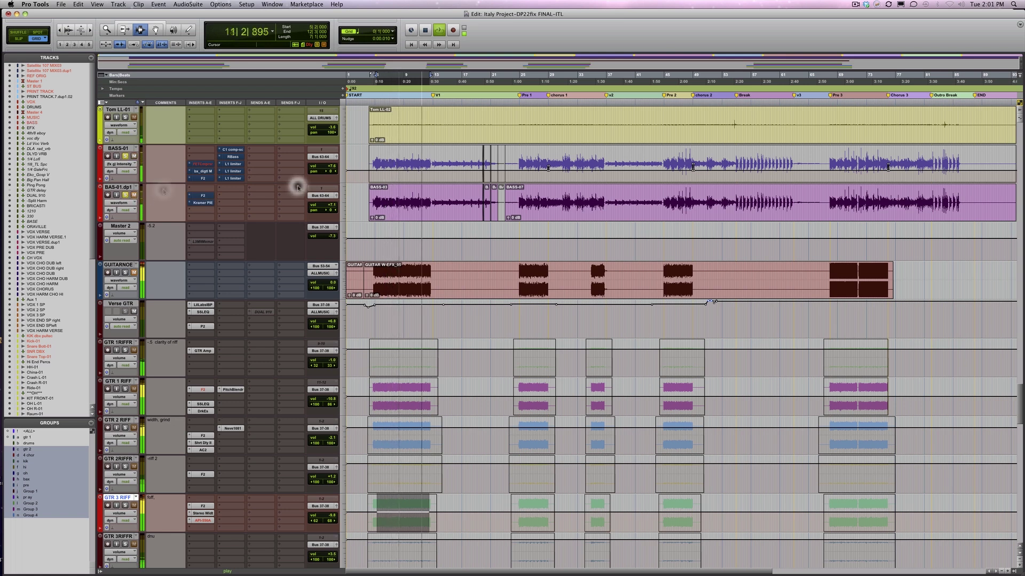
key("space")
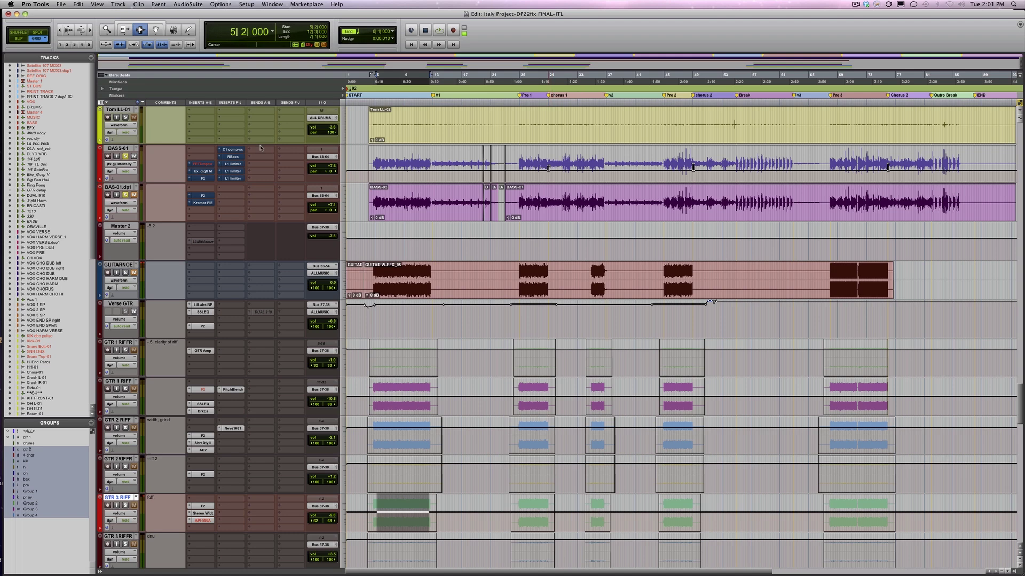
Step: Open the F2 filter on the BASS-01 track and take it out of bypass during playback
left_click(209, 179)
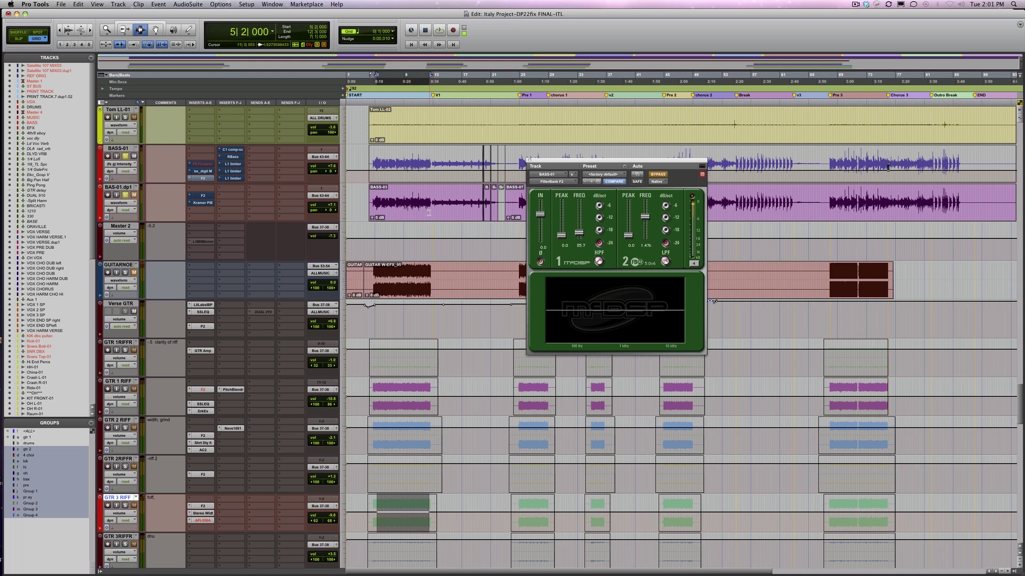
key("space")
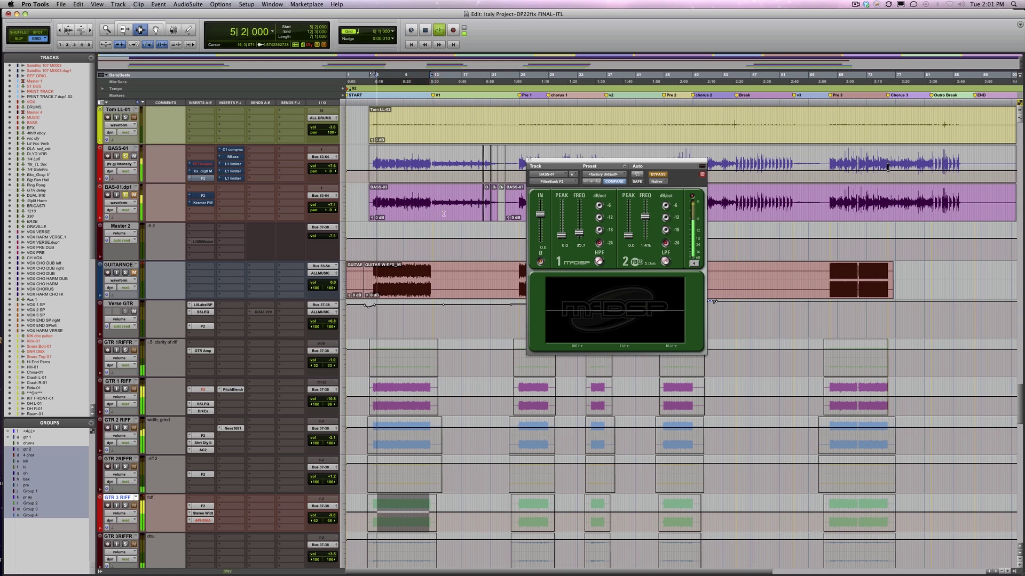
left_click(658, 175)
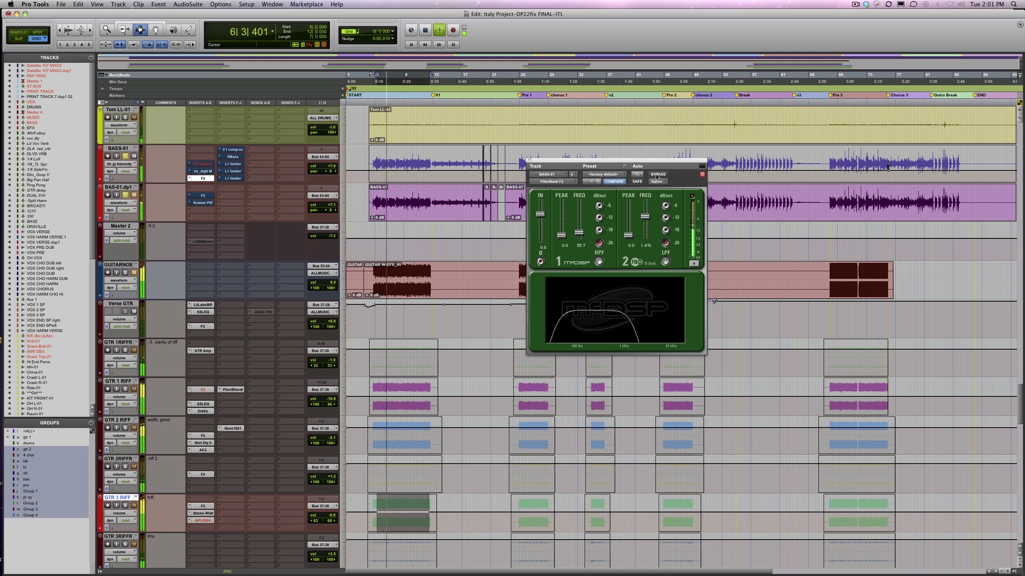
left_click(581, 235)
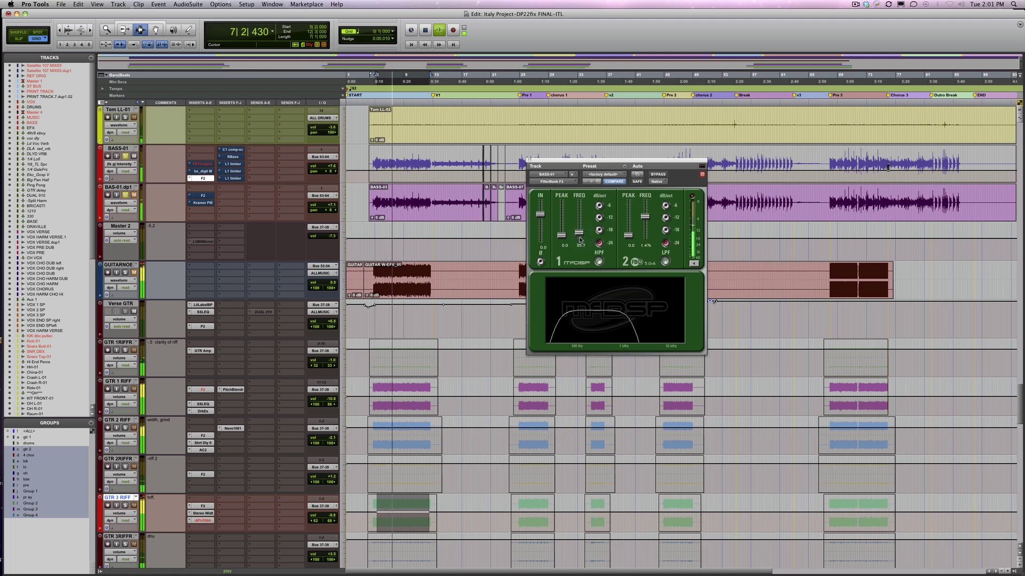
key("space")
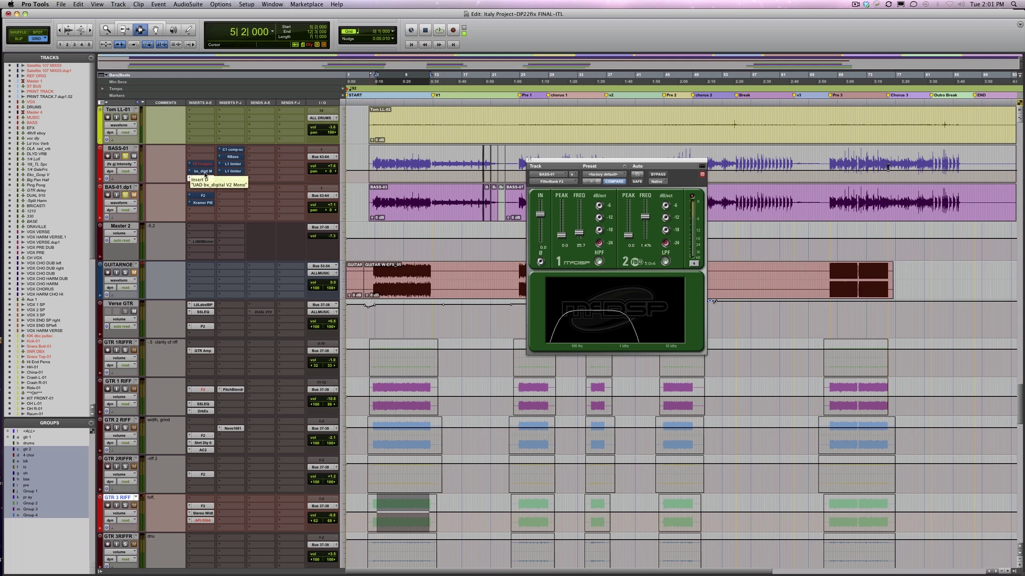
Step: Enable the bx_digital and FET Compressor inserts on BASS-01 and listen, opening the FET Compressor to check its meters
key("space")
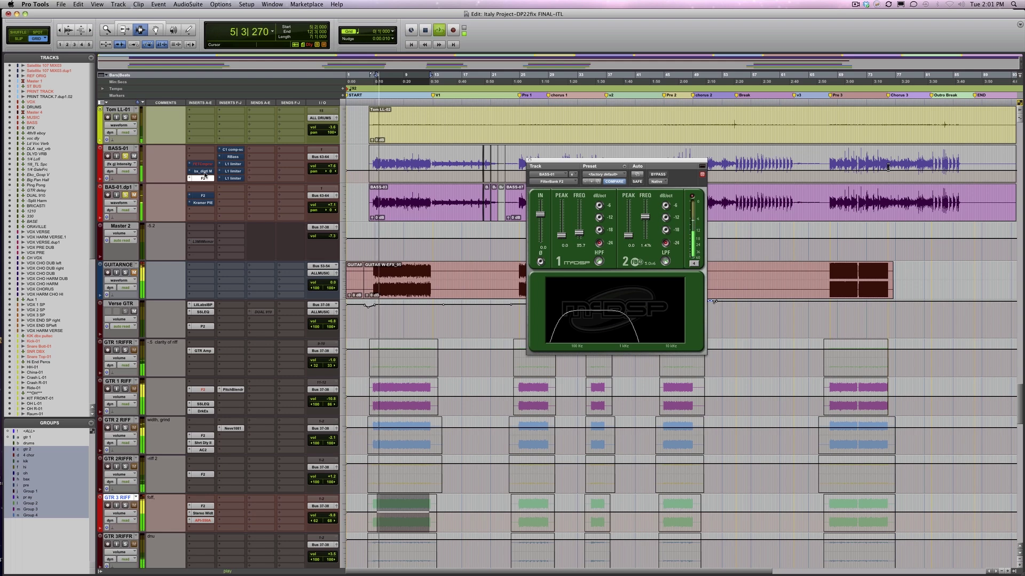
left_click(203, 164)
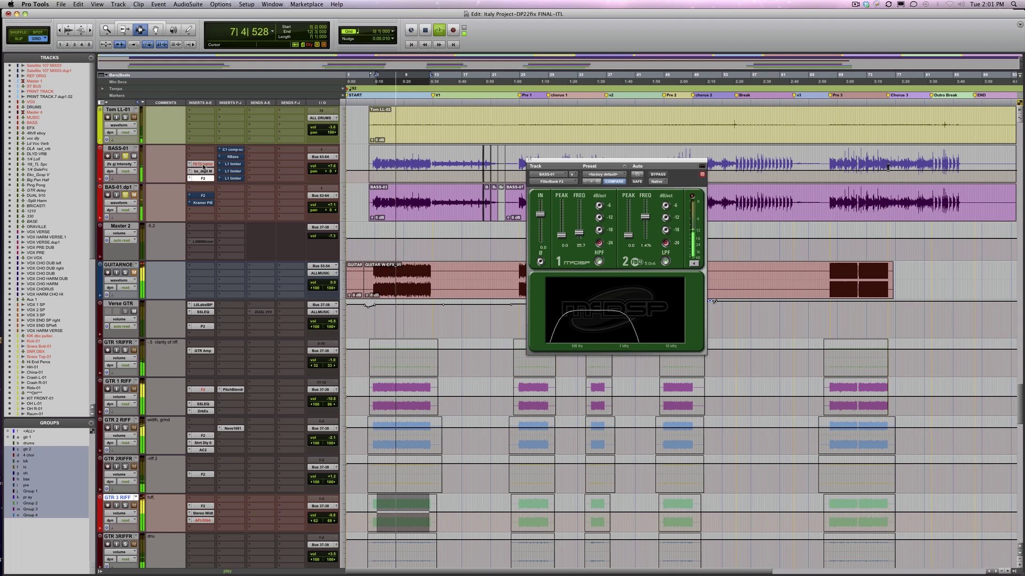
left_click(203, 165)
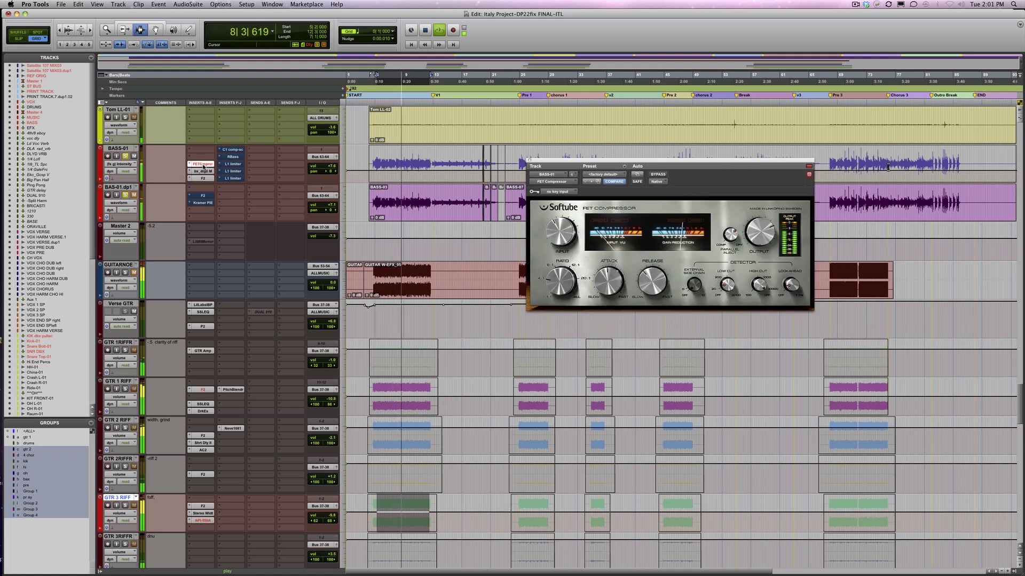
key("space")
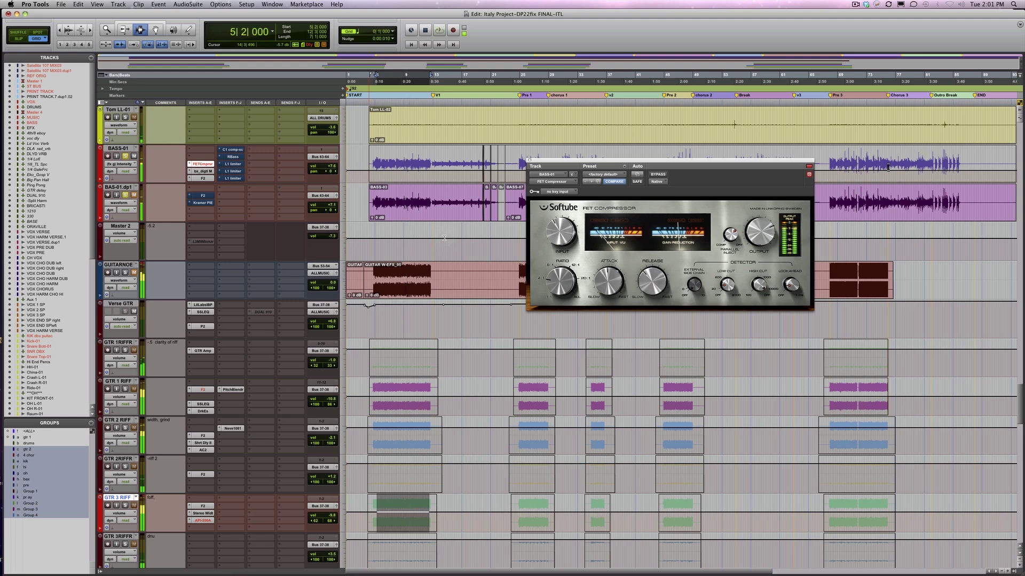
left_click(228, 171)
key("space")
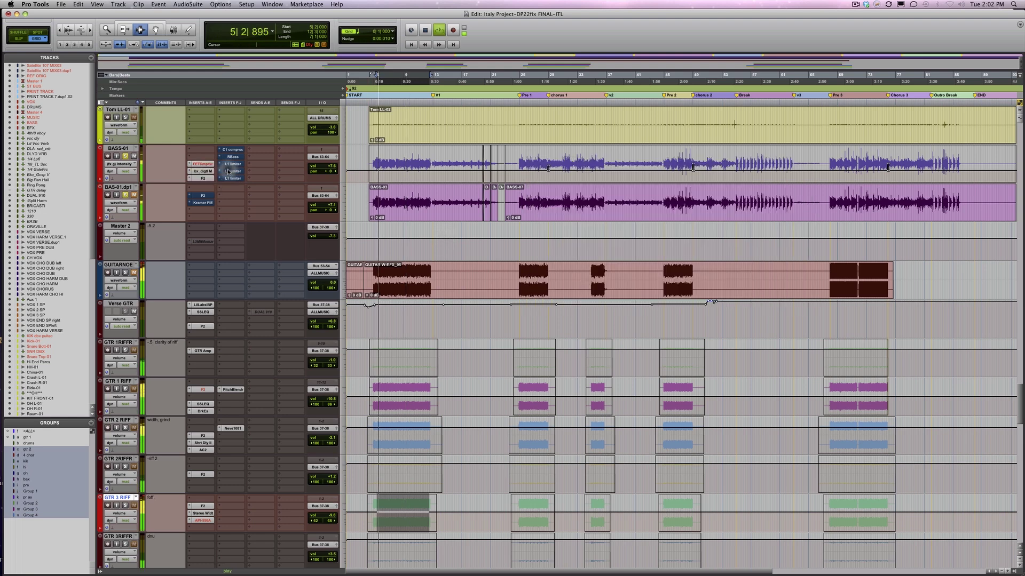
left_click(203, 165)
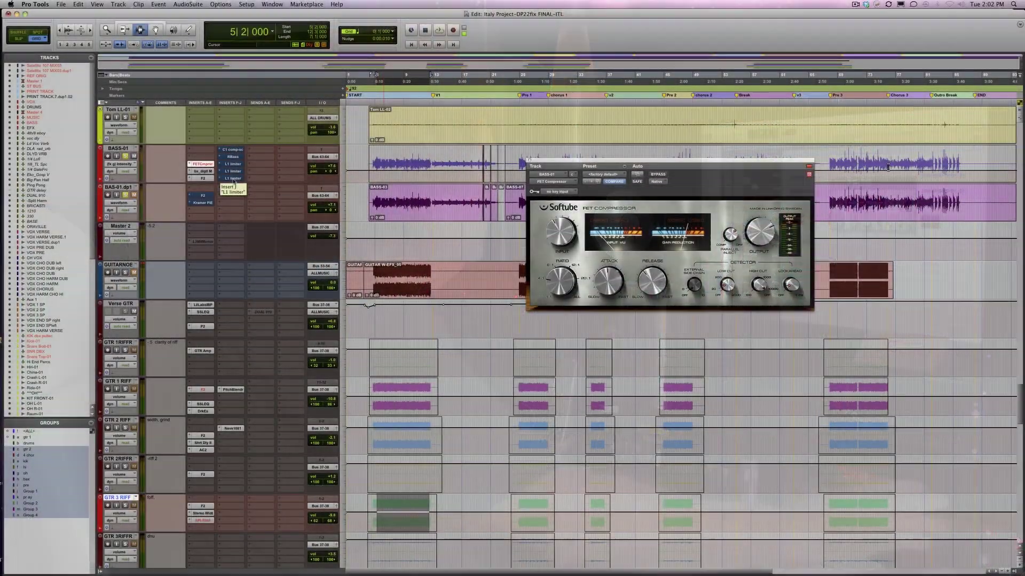
Step: Open the RBass plug-in on BASS-01, take it out of bypass and play back the result
left_click(233, 156)
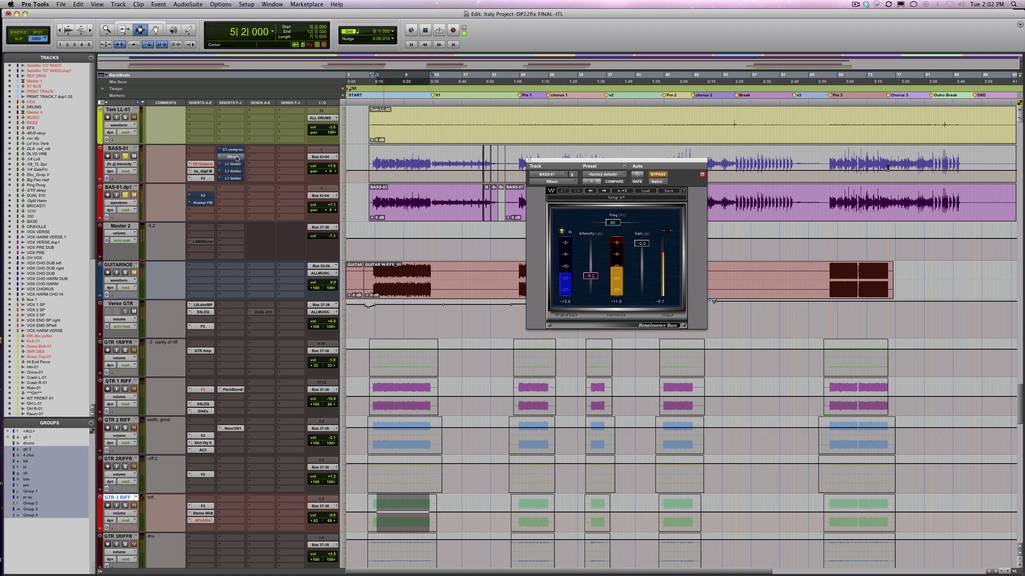
left_click(658, 175)
key("space")
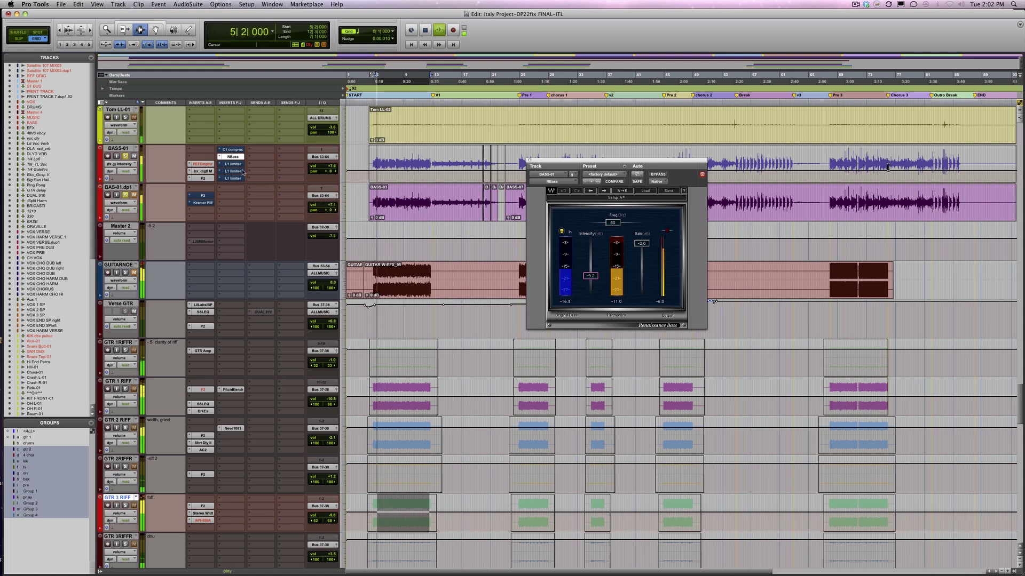
key("space")
Step: Open and enable the first L1 limiter on BASS-01 and play the section through it
left_click(233, 165)
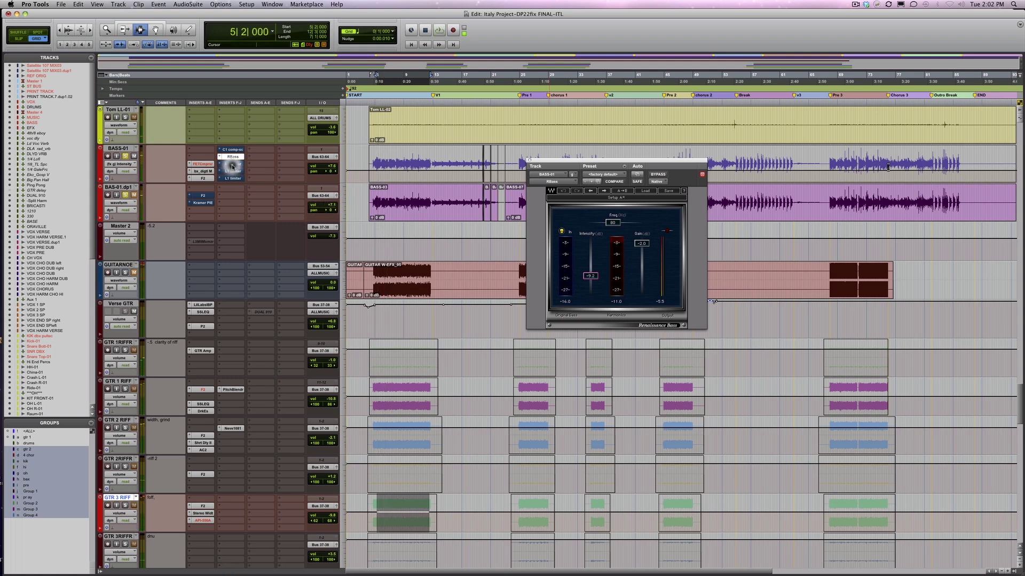
key("space")
left_click(233, 164)
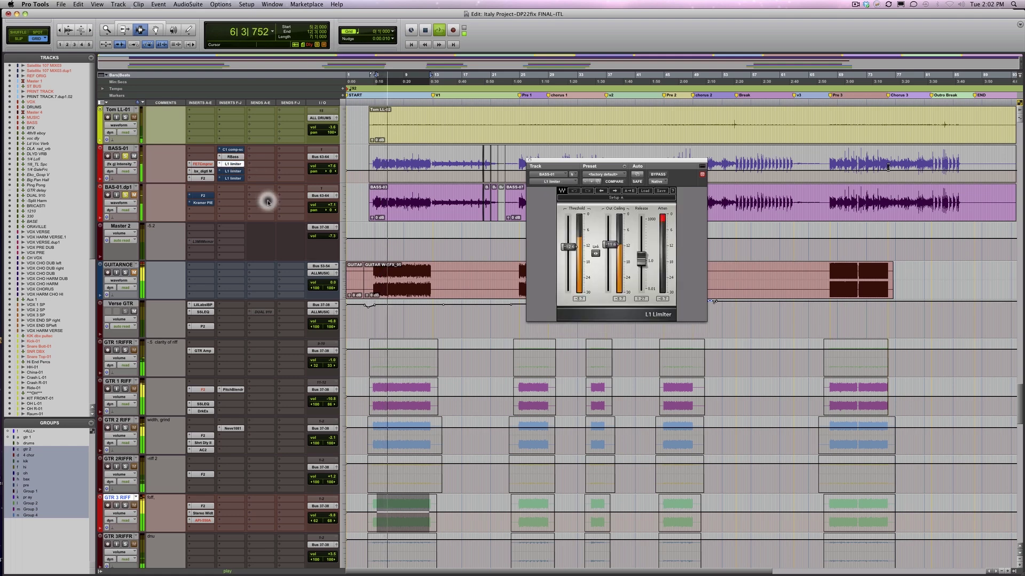
key("space")
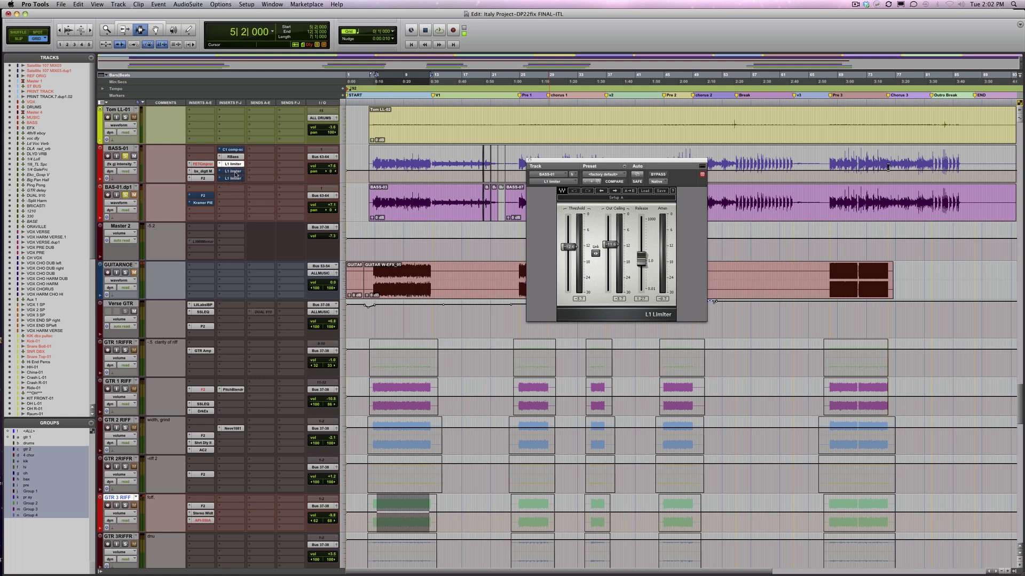
Step: Open the second L1 limiter on BASS-01 alongside the first and take it out of bypass during playback
left_click(234, 174)
key("space")
left_click(748, 176)
left_click(748, 176)
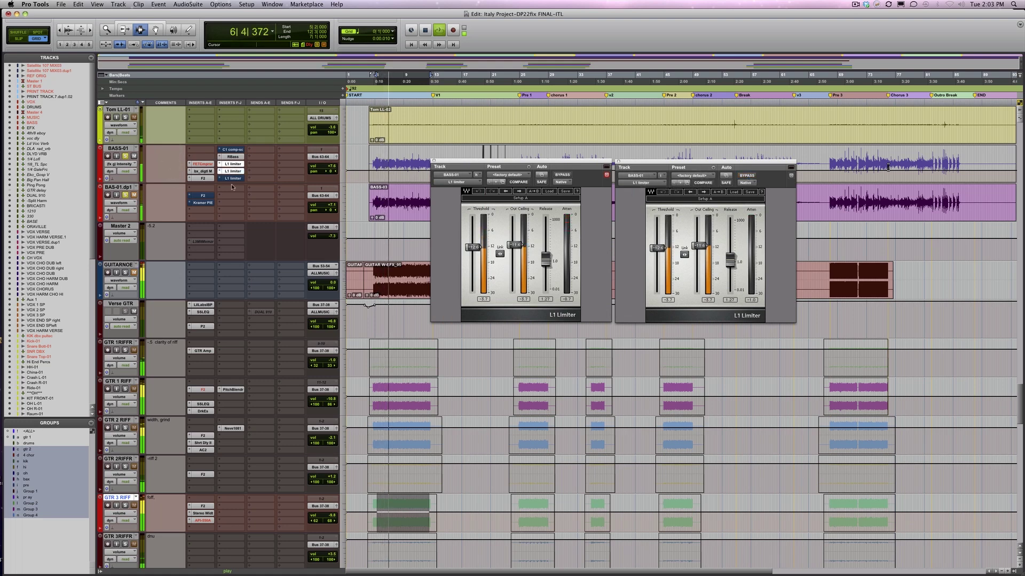
key("space")
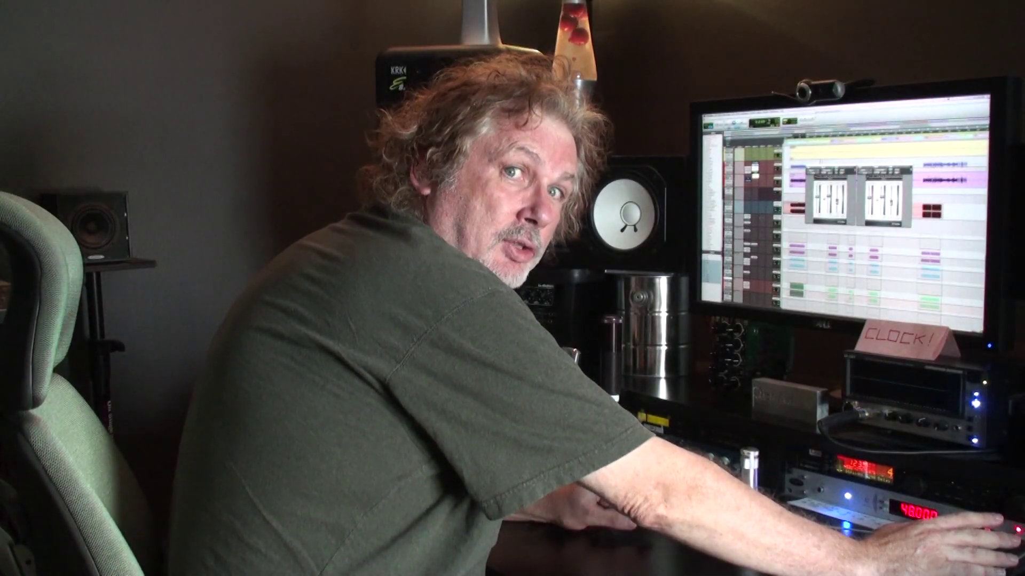
Step: Open the third L1 limiter on BASS-01, place its window beside the other two and enable it for playback
left_click(233, 178)
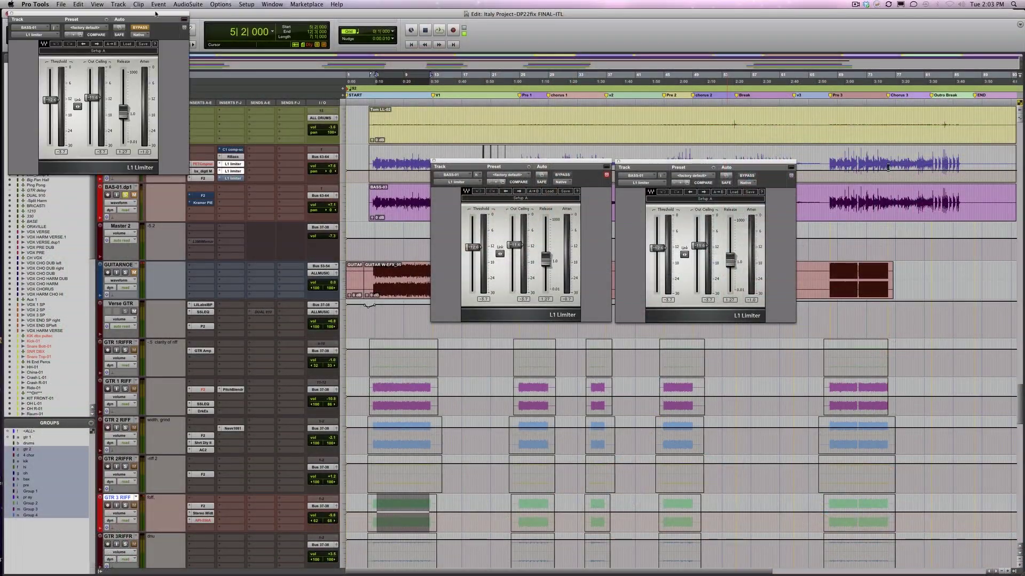
left_click_drag(154, 15, 945, 164)
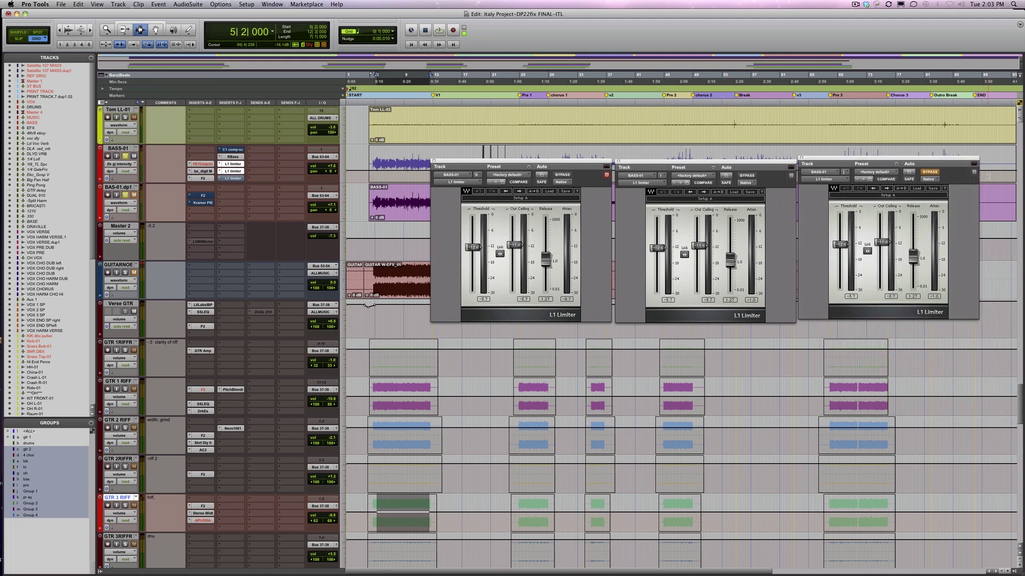
key("space")
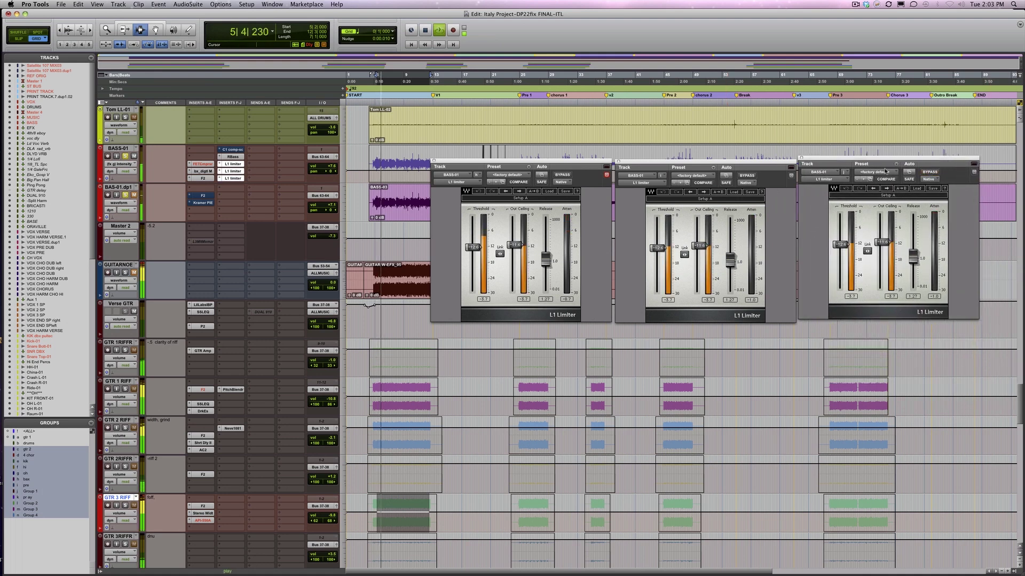
Step: Open the FET Compressor below the limiter windows and reopen the first L1 limiter beside the other two
left_click_drag(204, 181, 204, 179)
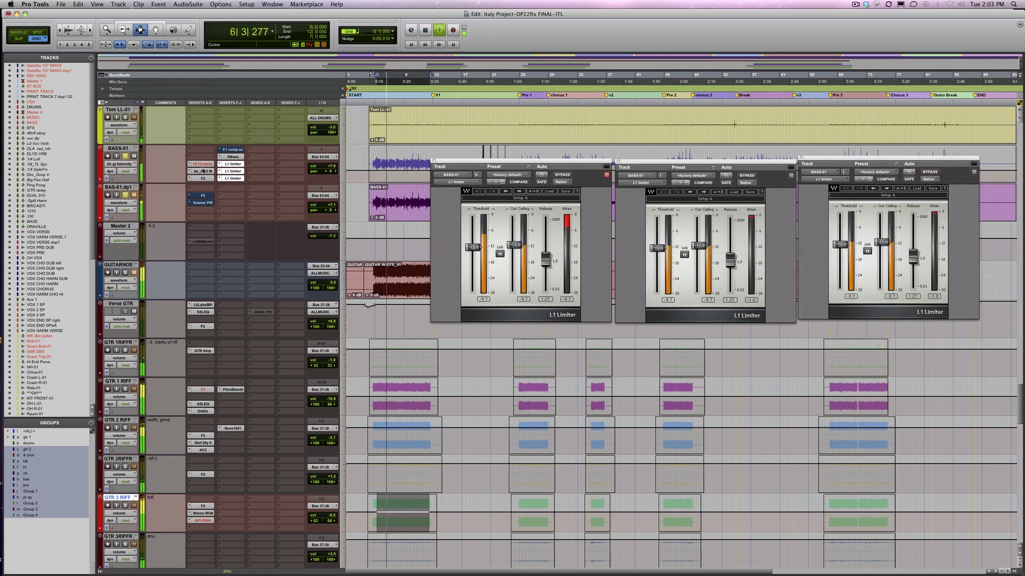
left_click(204, 164)
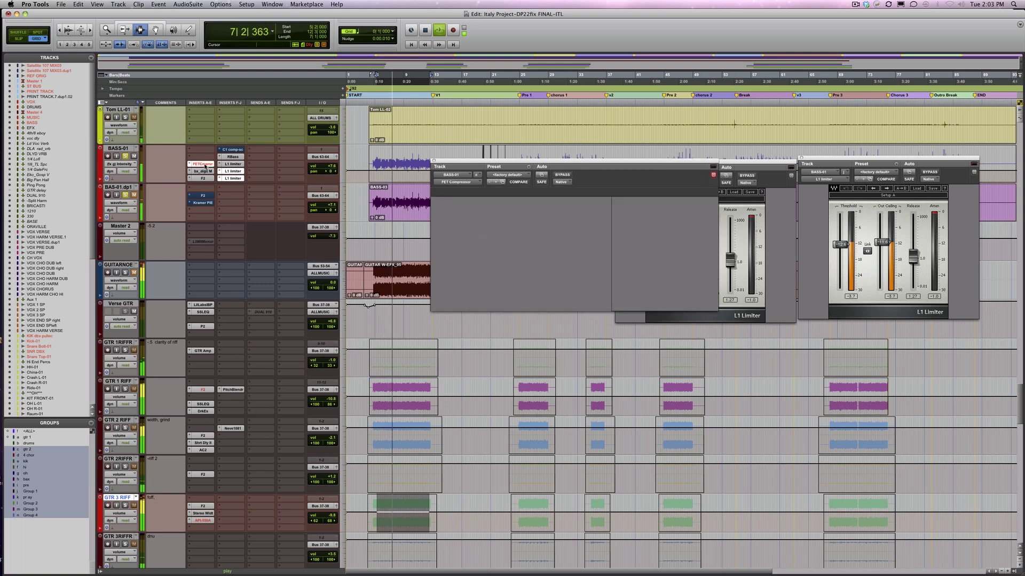
left_click_drag(601, 170, 770, 350)
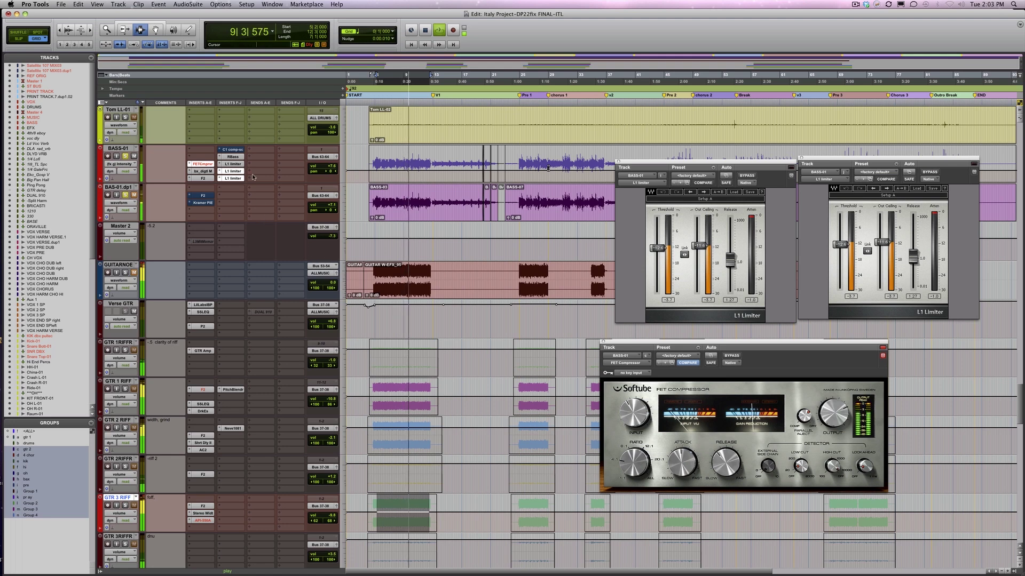
left_click(237, 165)
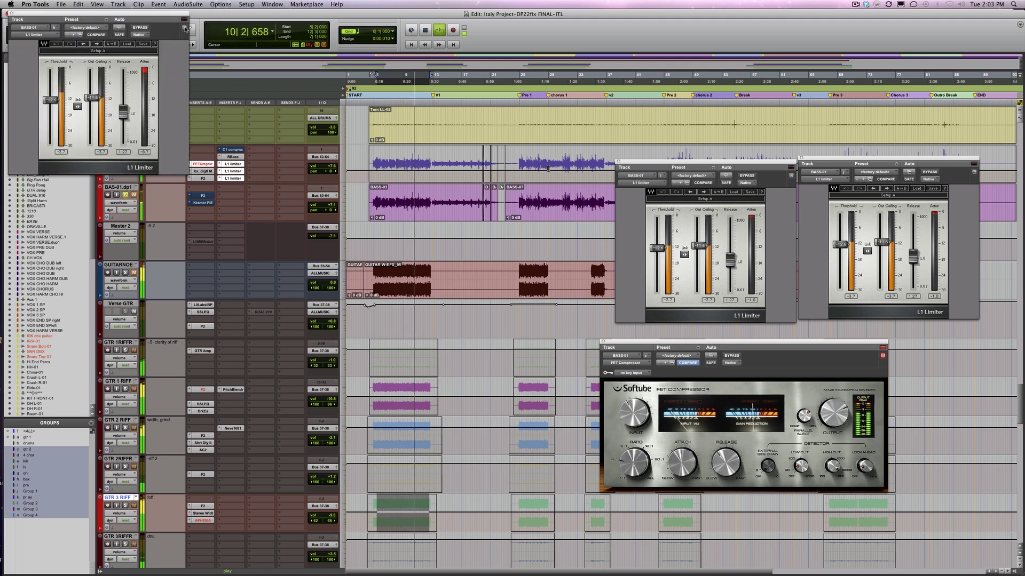
left_click_drag(170, 17, 592, 164)
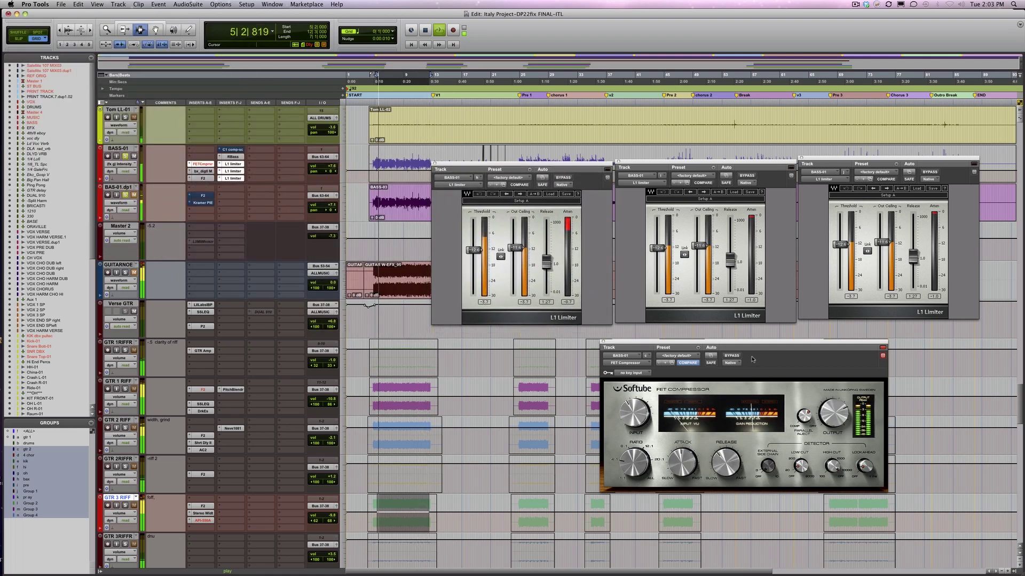
Step: Bypass the FET Compressor and all three L1 limiters on BASS-01 during playback
left_click(730, 356)
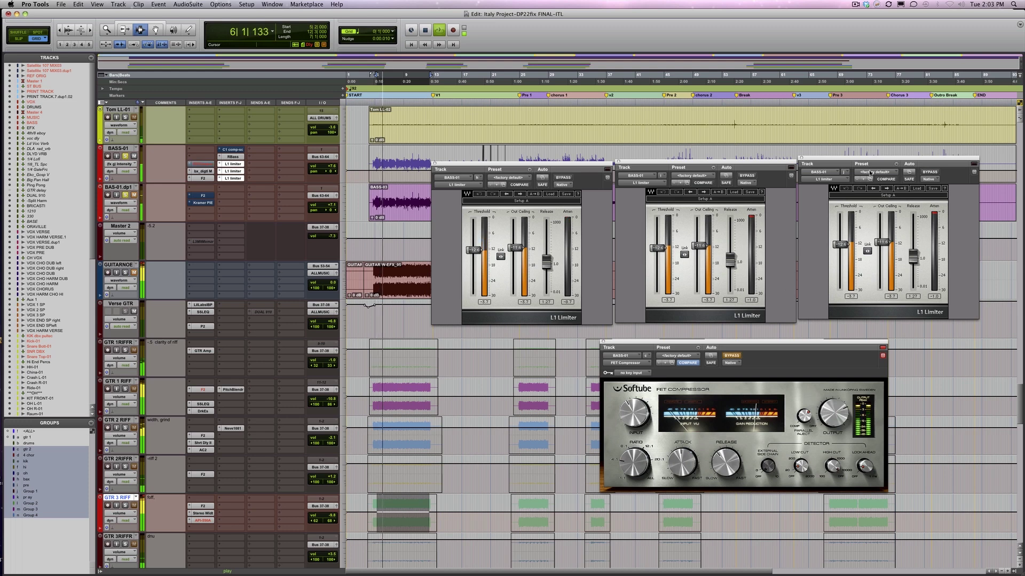
left_click(930, 172)
left_click(747, 176)
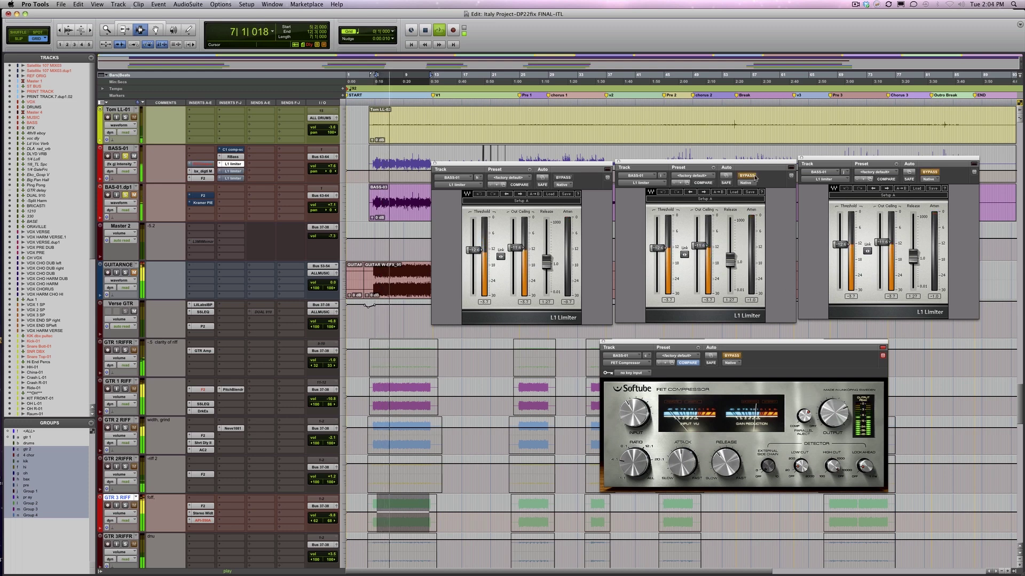
left_click(564, 177)
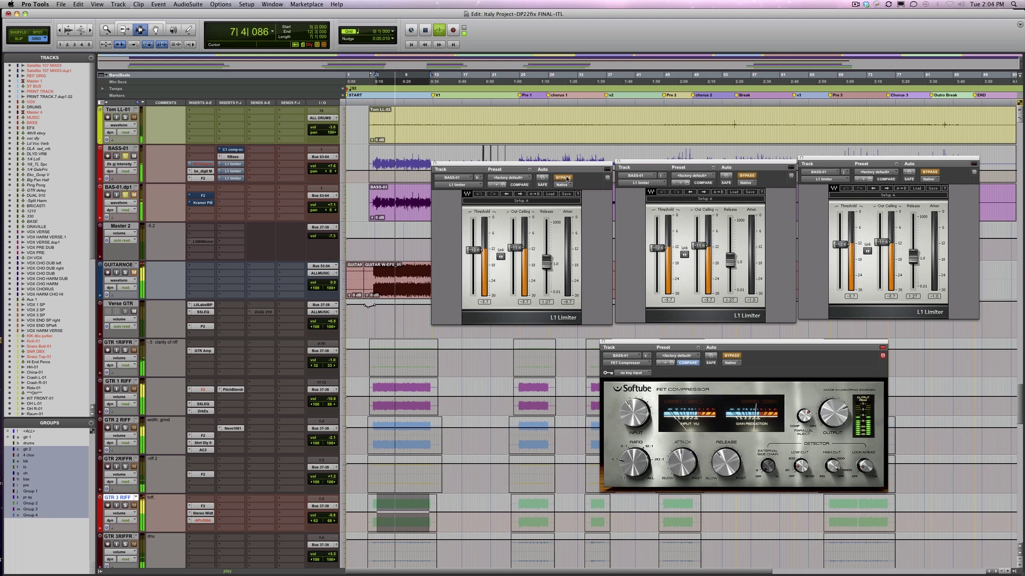
Step: Take all three L1 limiters and the FET Compressor on BASS-01 out of bypass during playback
left_click(565, 177)
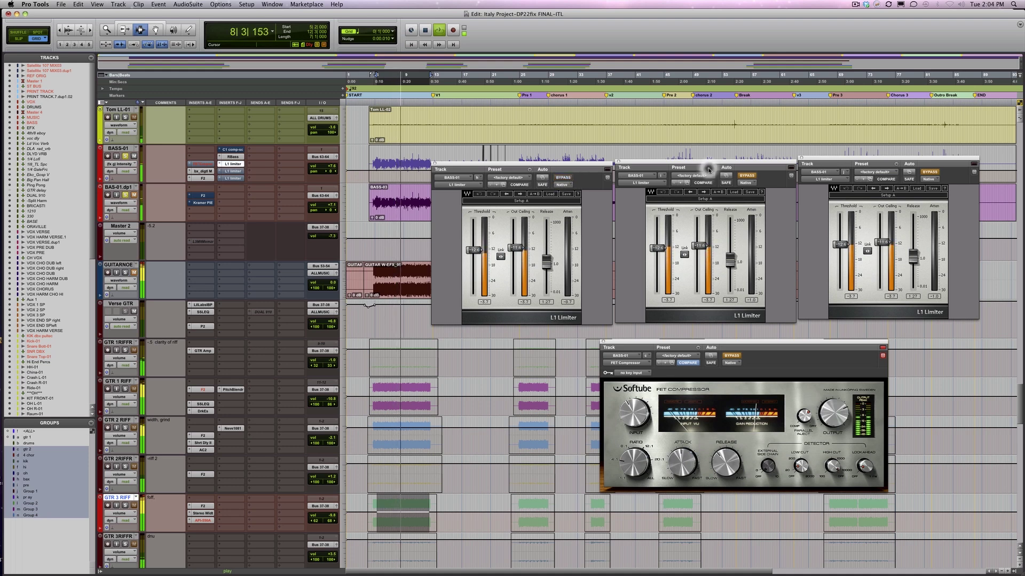
left_click(749, 177)
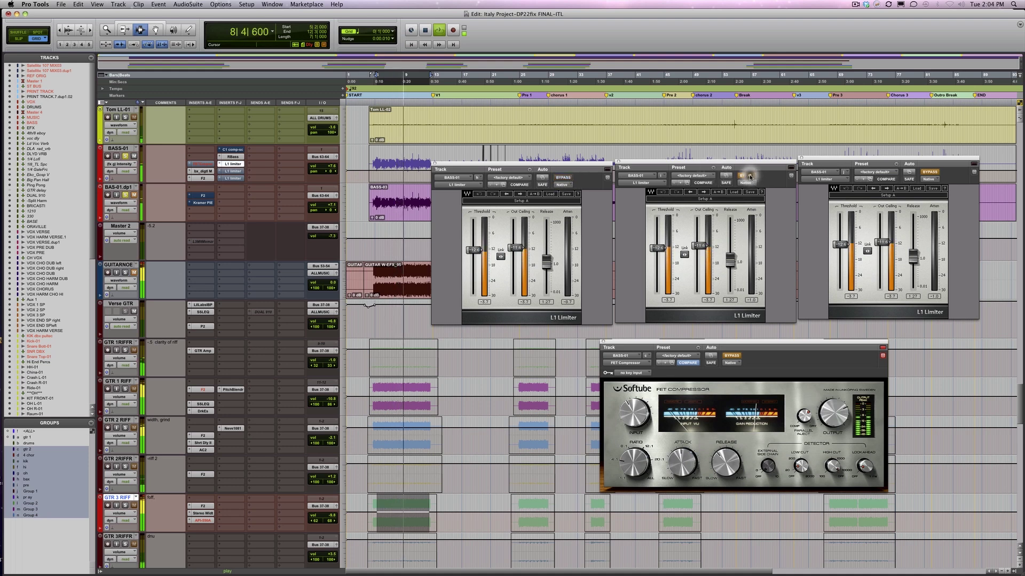
left_click(929, 172)
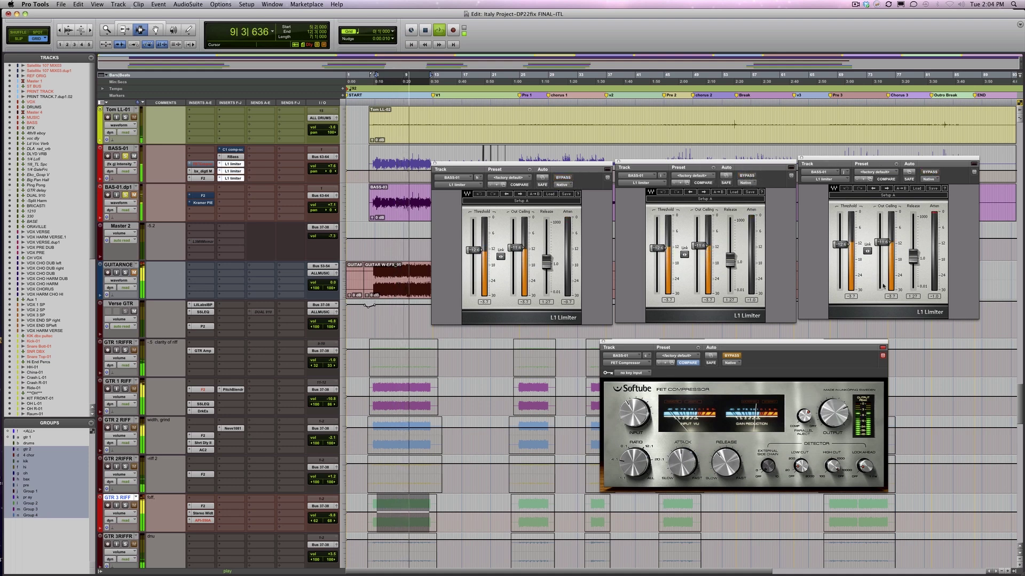
left_click(734, 357)
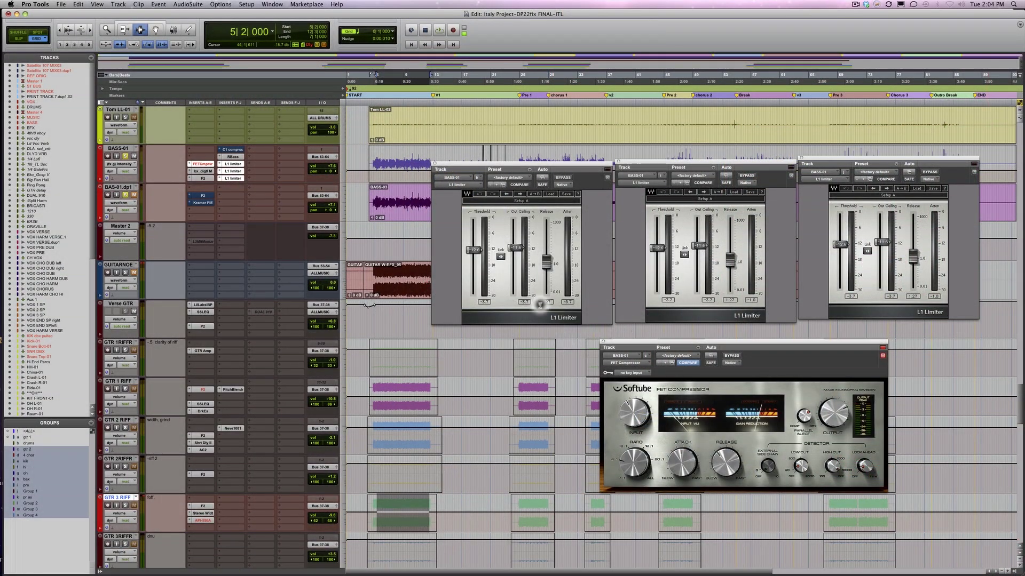
Step: Open the C1 compressor on BASS-01 below the limiters and compare it enabled and bypassed during playback
left_click(236, 150)
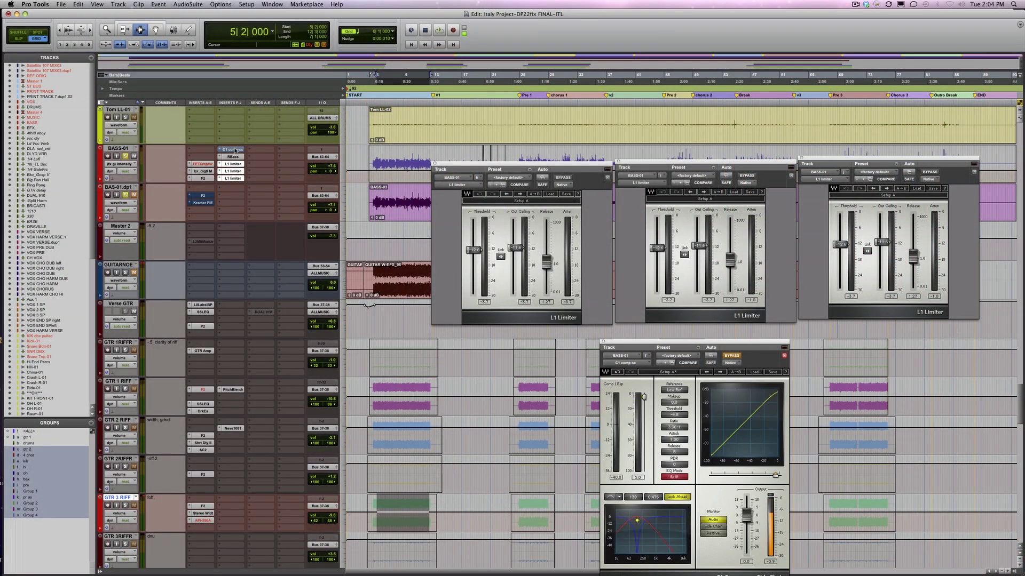
left_click_drag(715, 344, 809, 315)
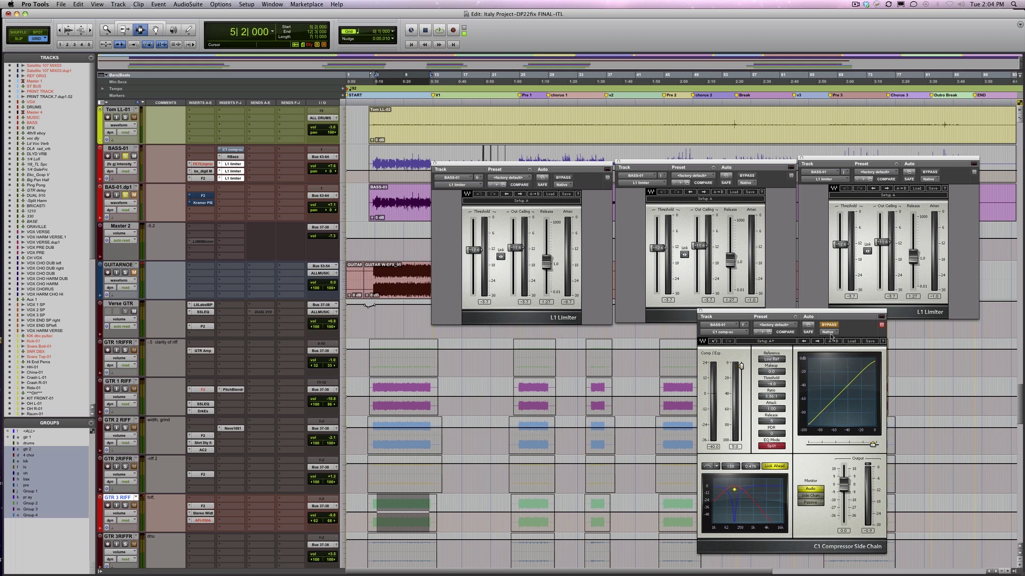
key("space")
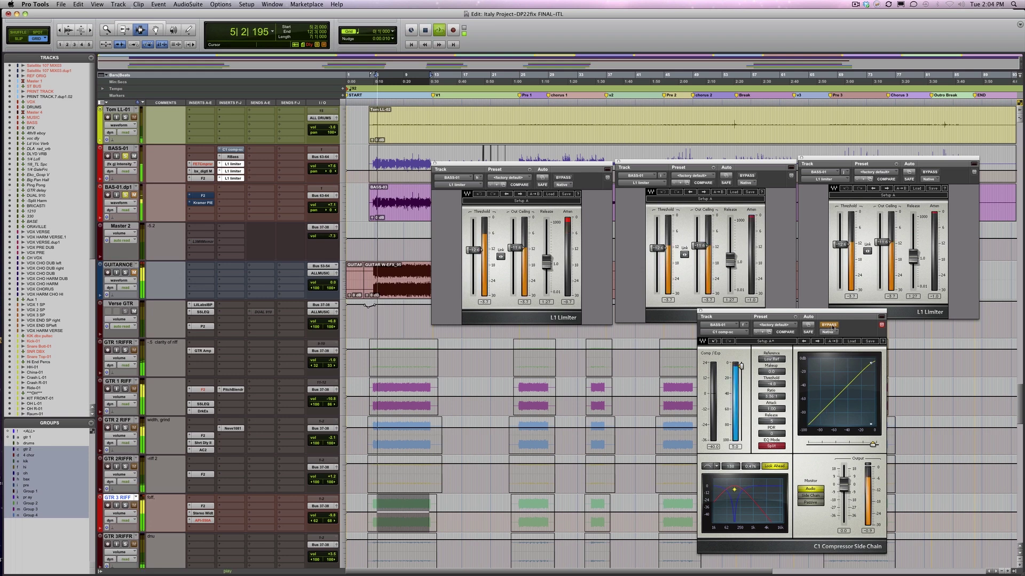
left_click(829, 325)
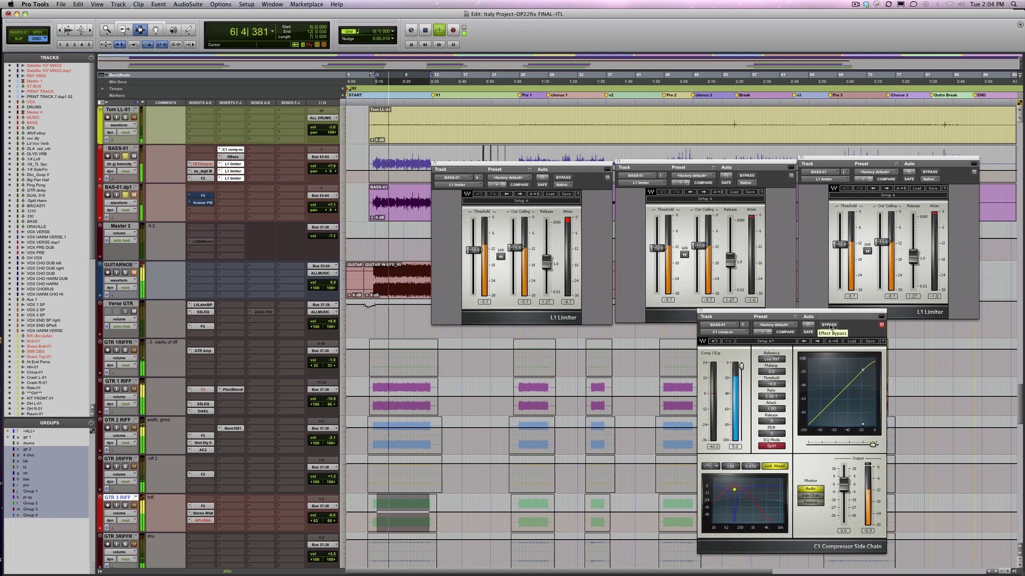
left_click(829, 325)
key("space")
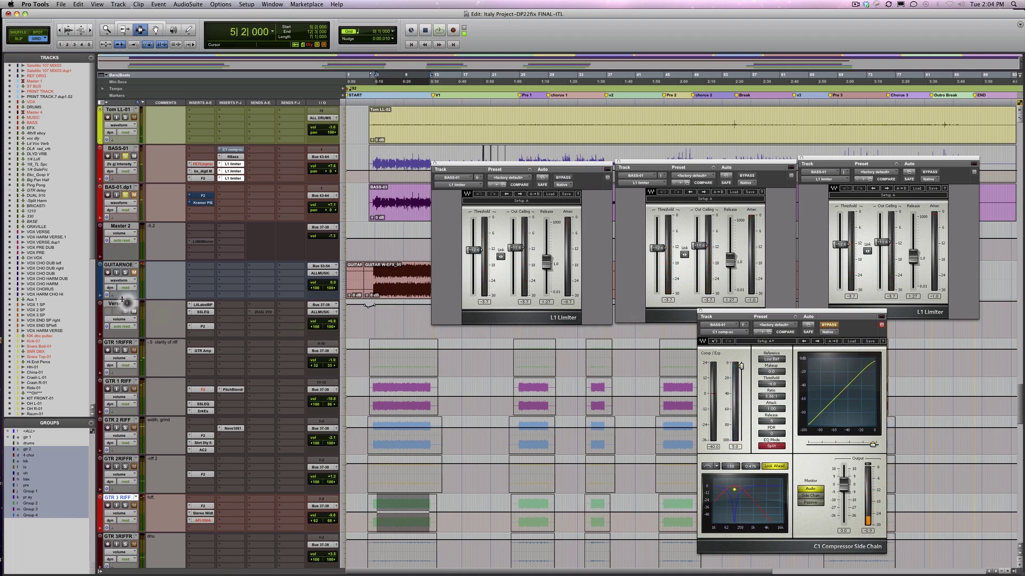
Step: Enable the gtr 1 group, solo its guitar tracks alongside the bass, and compare the C1 compressor enabled and bypassed during playback
key("a")
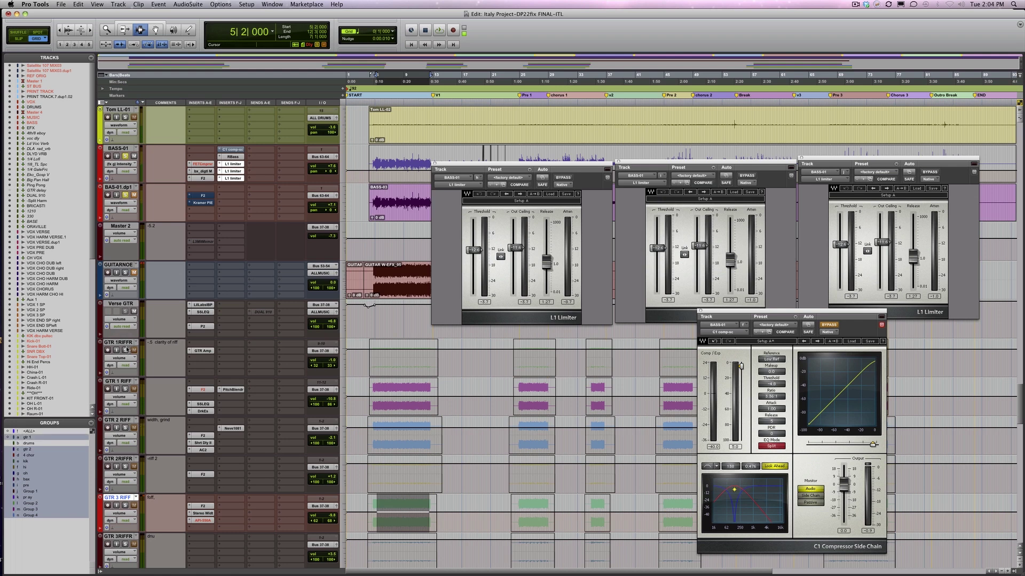
left_click(126, 351)
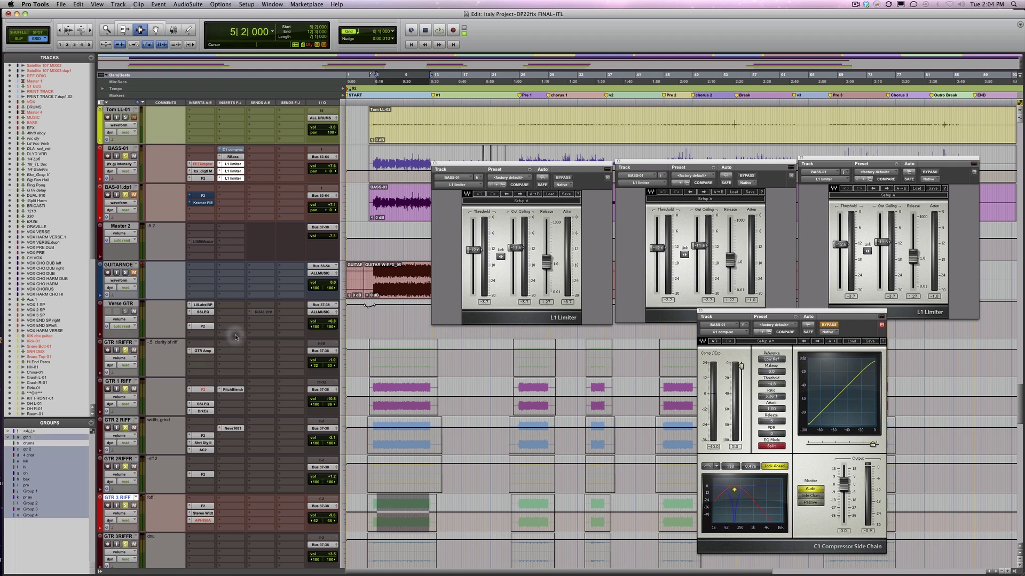
key("space")
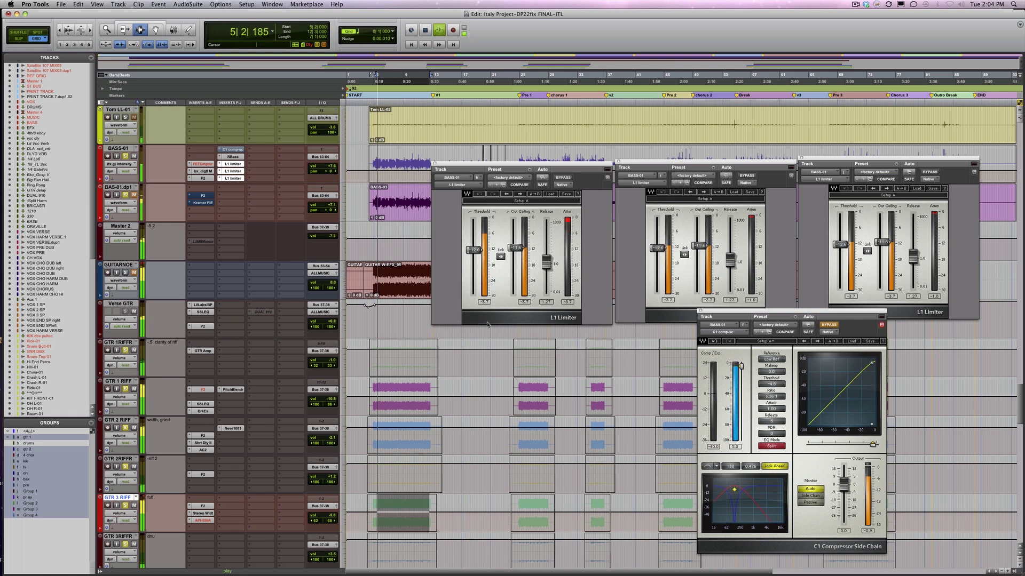
left_click(829, 325)
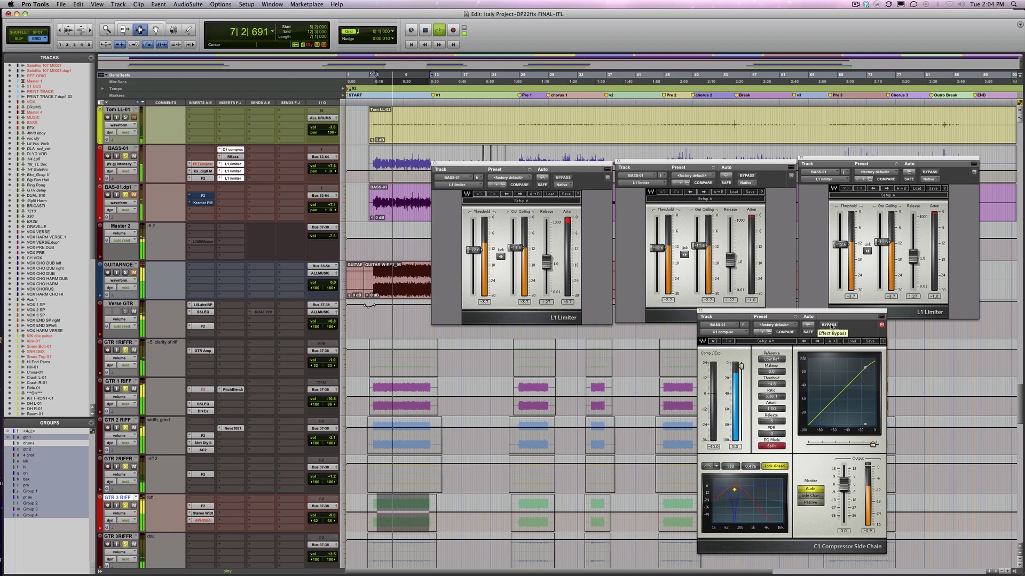
left_click(829, 325)
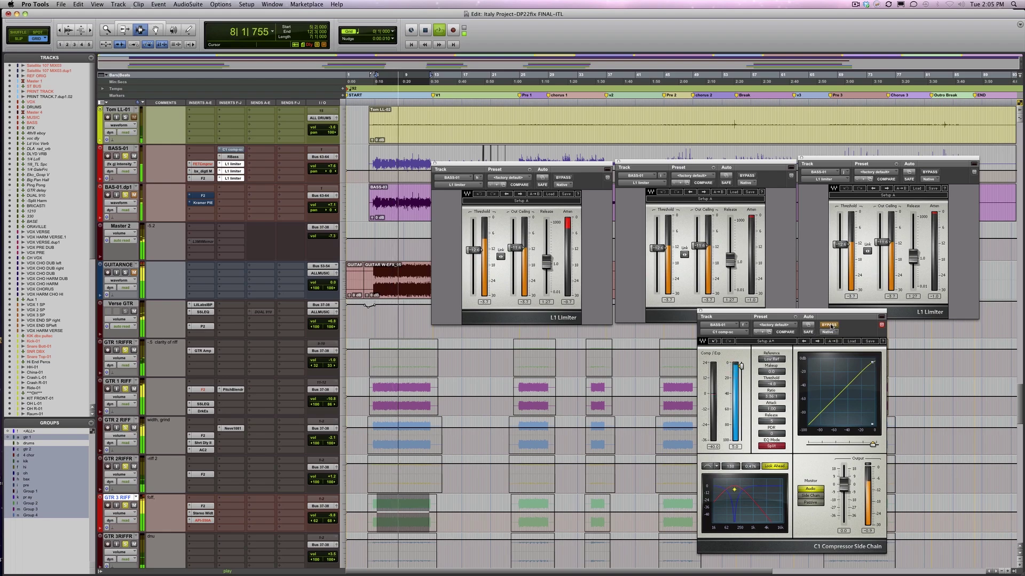